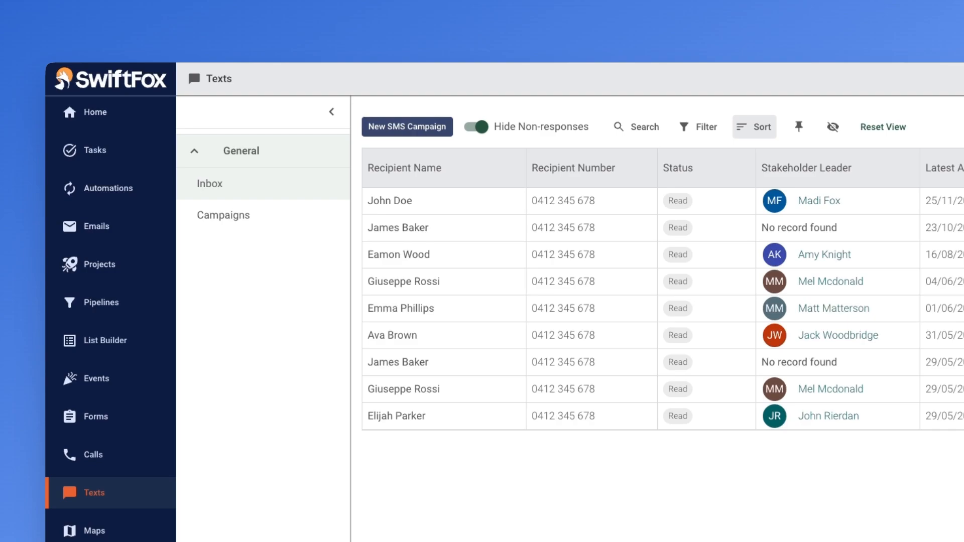
Step: Start a new SMS campaign named RSVP Reminder using a mailing list and continue to setup
{"action": "left_click", "coordinate": [407, 127]}
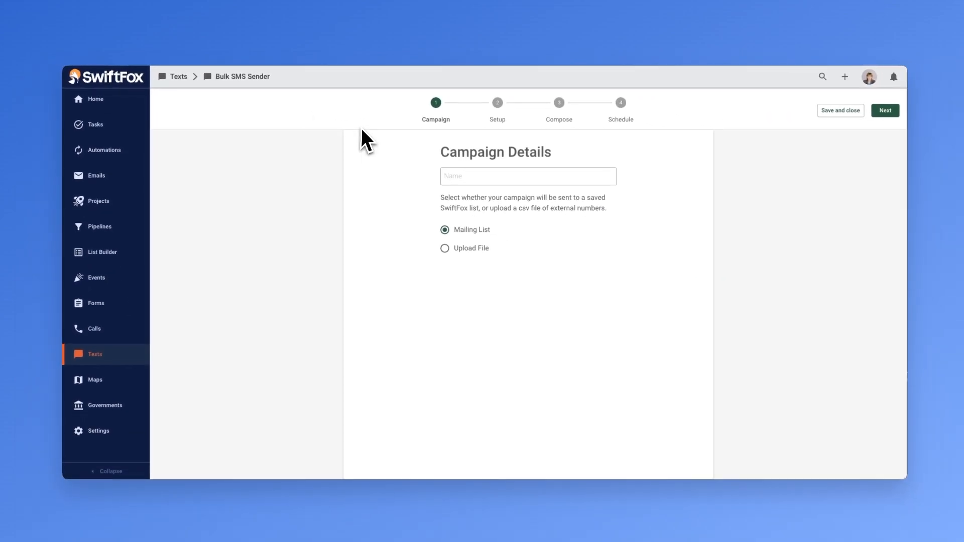
{"action": "left_click", "coordinate": [465, 175]}
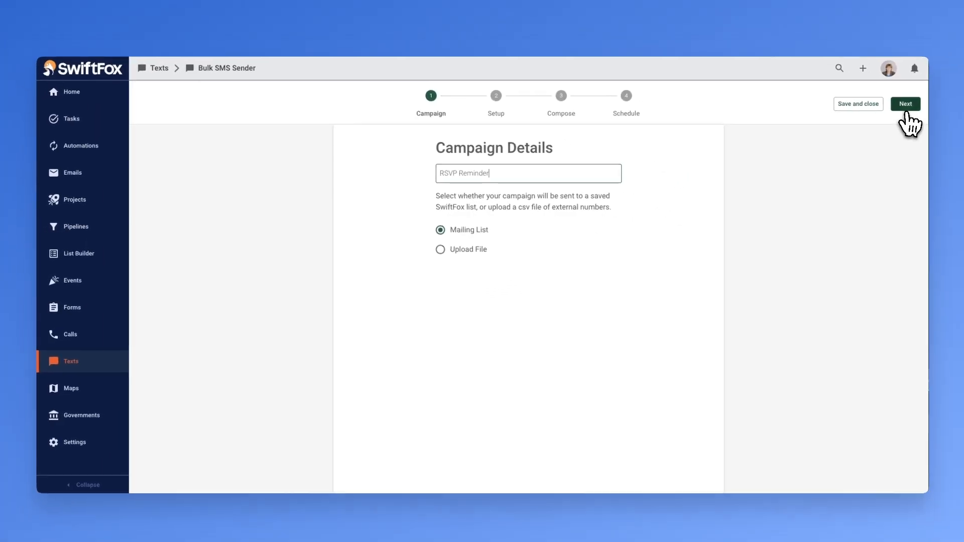
{"action": "left_click", "coordinate": [880, 110]}
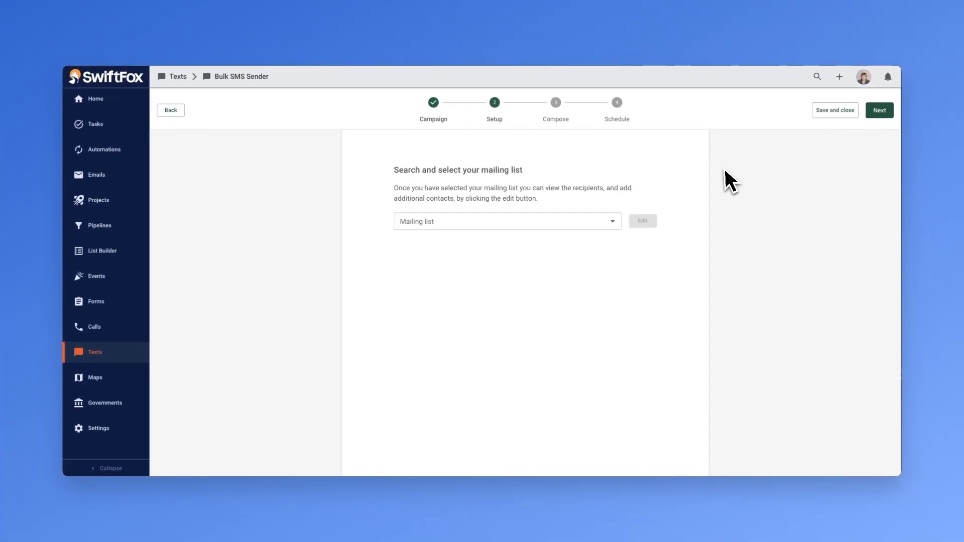
Step: Search for and select the Melbourne Members mailing list for the campaign
{"action": "left_click", "coordinate": [592, 222]}
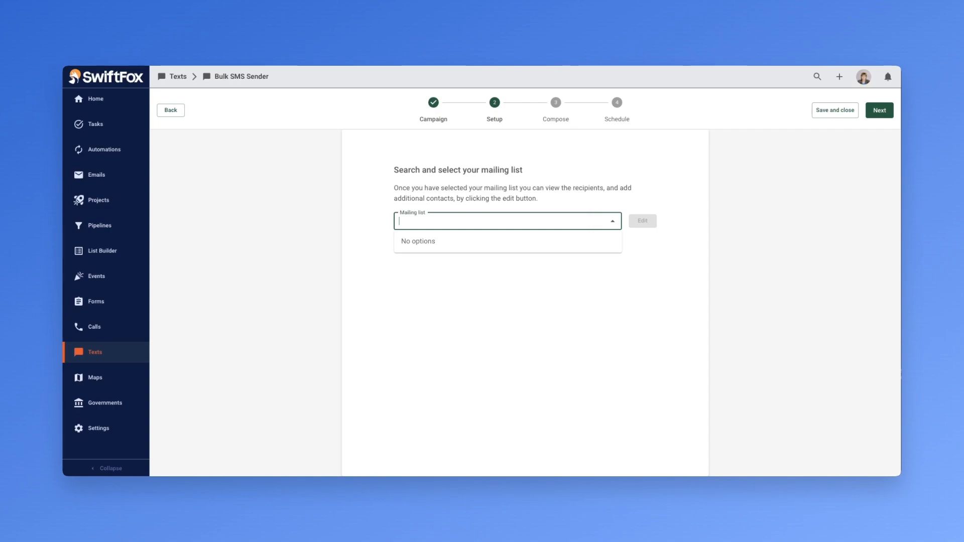
{"action": "type", "text": "Melbour"}
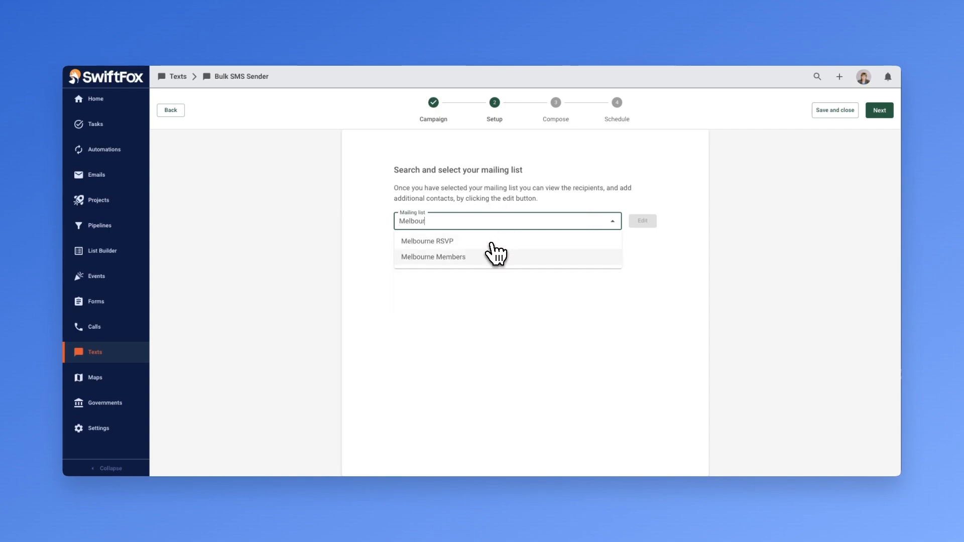
{"action": "left_click", "coordinate": [492, 256]}
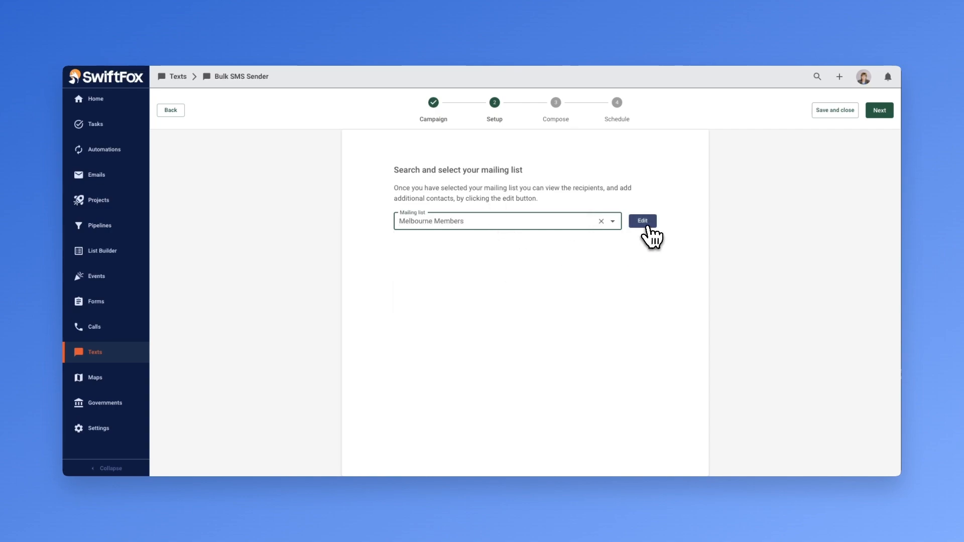
Step: Edit the Melbourne Members list and add John Doe as a recipient
{"action": "left_click", "coordinate": [644, 222]}
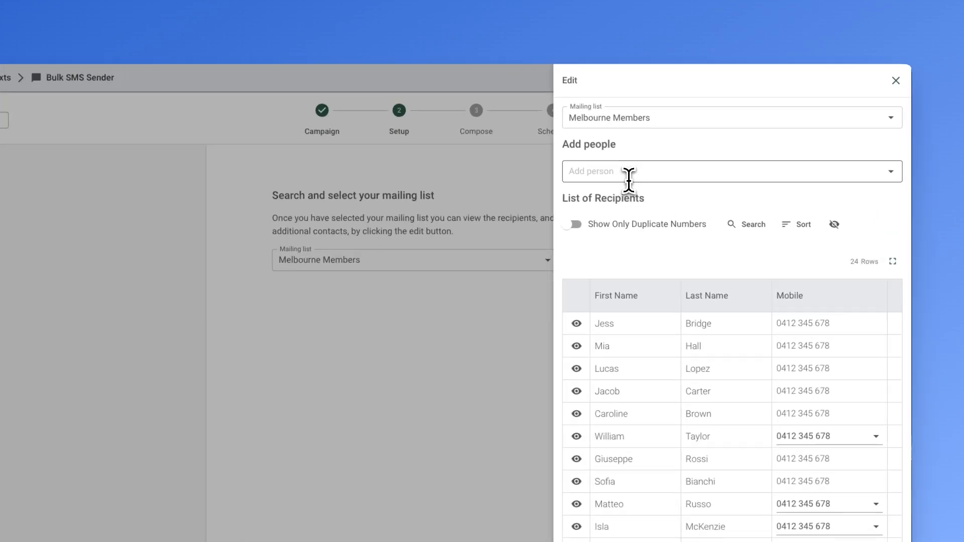
{"action": "left_click", "coordinate": [677, 151]}
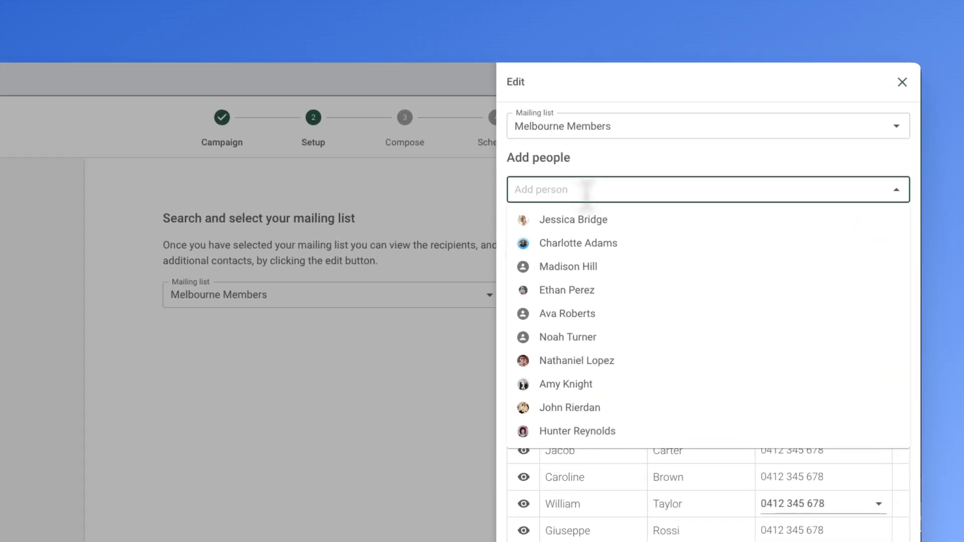
{"action": "type", "text": "John Doe"}
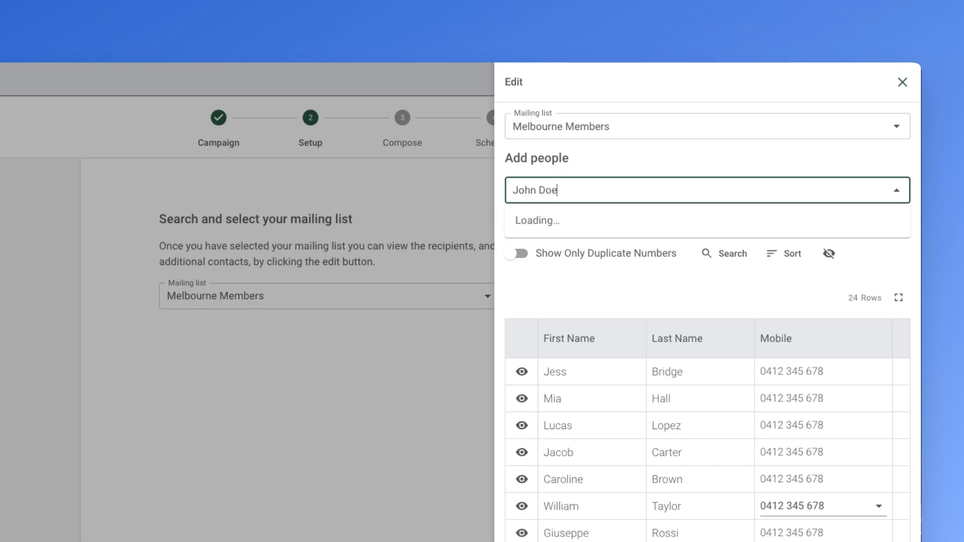
{"action": "left_click", "coordinate": [570, 221]}
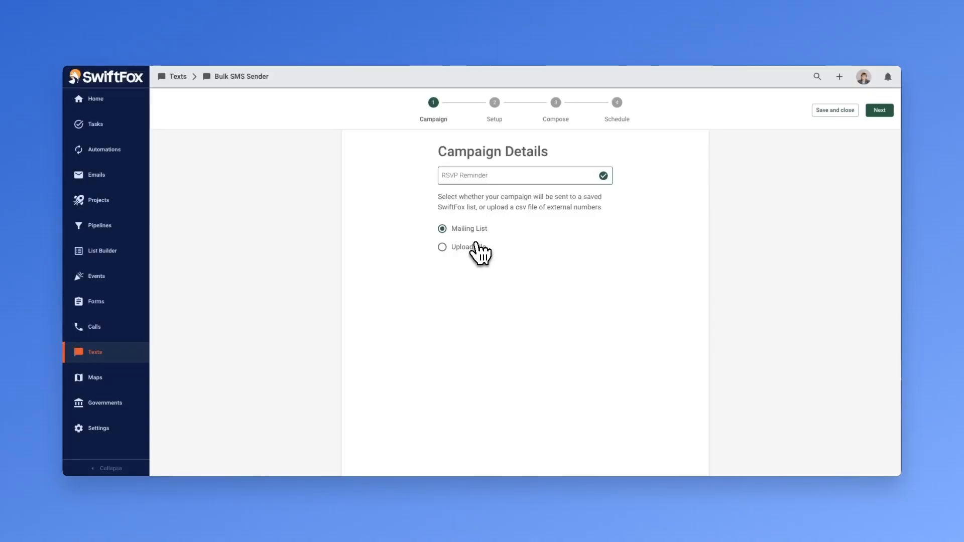
Step: Switch the campaign's recipient source to Upload File
{"action": "left_click", "coordinate": [476, 246]}
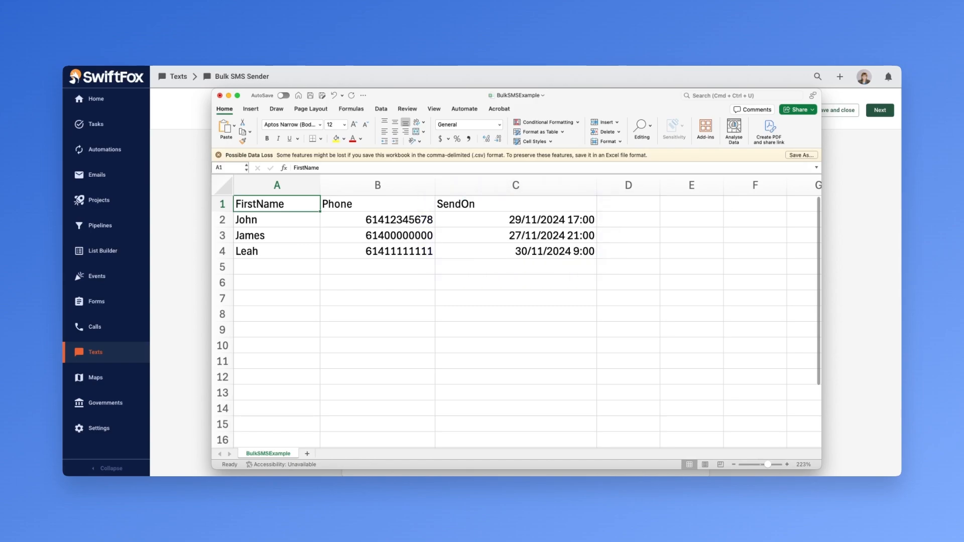
Step: In the CSV spreadsheet, set John's send time to 14:00 and James's to 10:00
{"action": "double_click", "coordinate": [562, 220]}
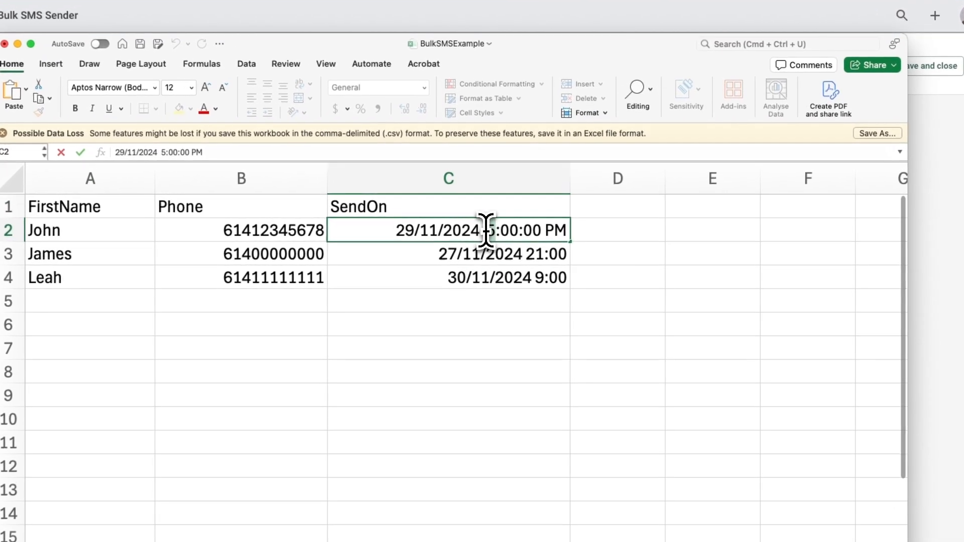
{"action": "type", "text": "2"}
{"action": "double_click", "coordinate": [551, 253]}
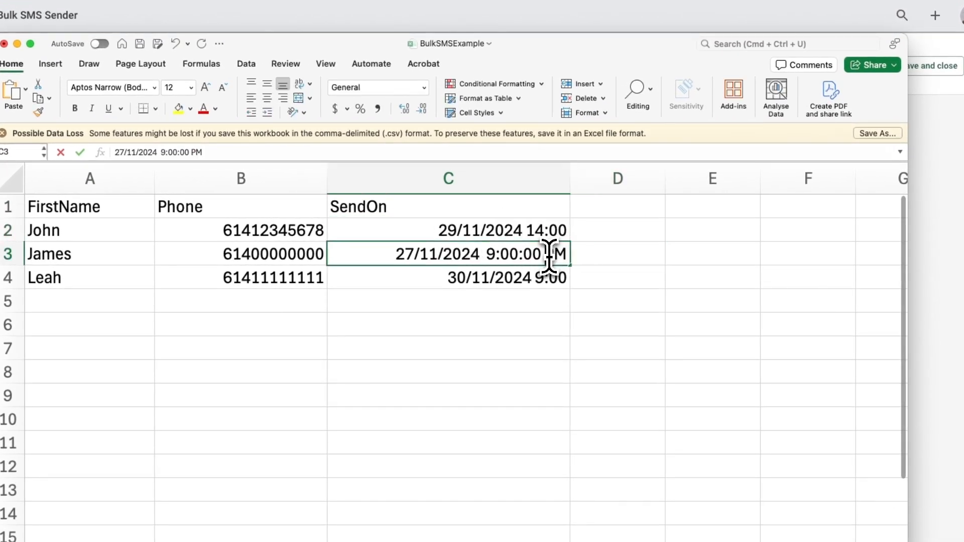
{"action": "type", "text": "10"}
{"action": "left_click", "coordinate": [511, 230]}
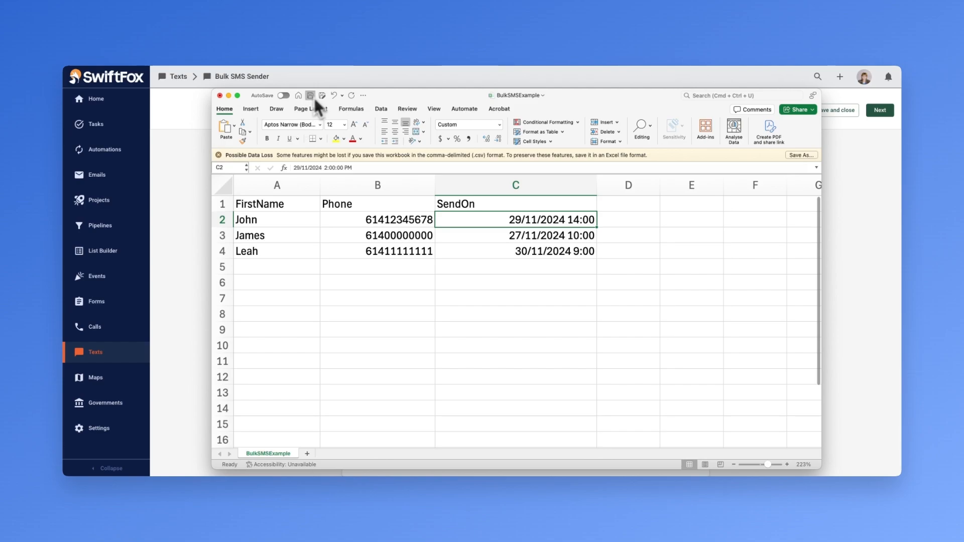
Step: Save the spreadsheet, upload BulkSMSExample.csv to the campaign, and continue to column mapping
{"action": "left_click", "coordinate": [310, 96]}
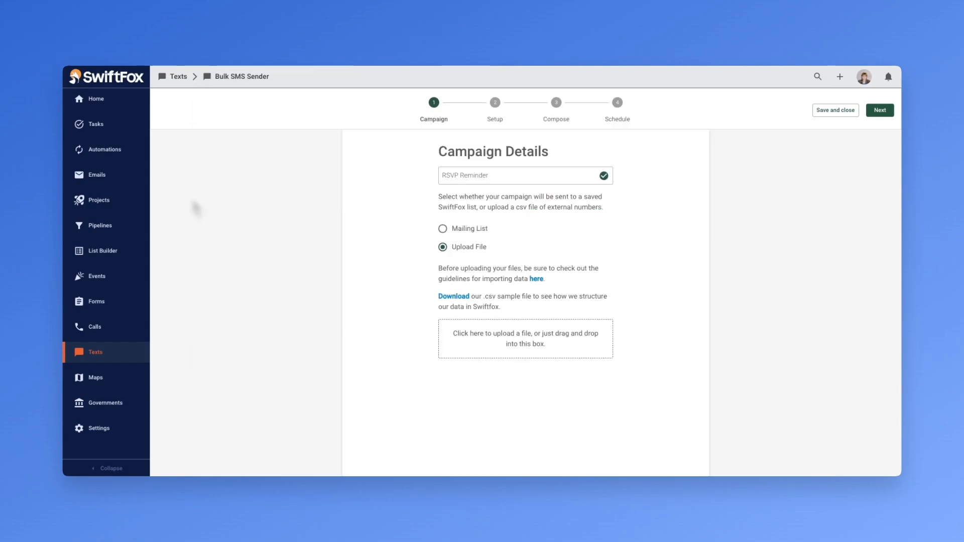
{"action": "left_click_drag", "start_coordinate": [196, 207], "coordinate": [547, 344]}
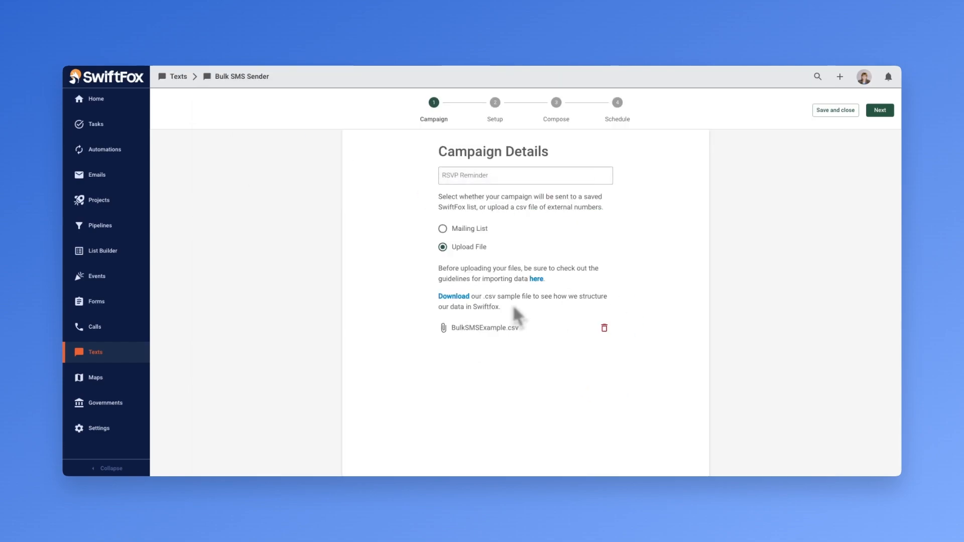
{"action": "left_click", "coordinate": [880, 112]}
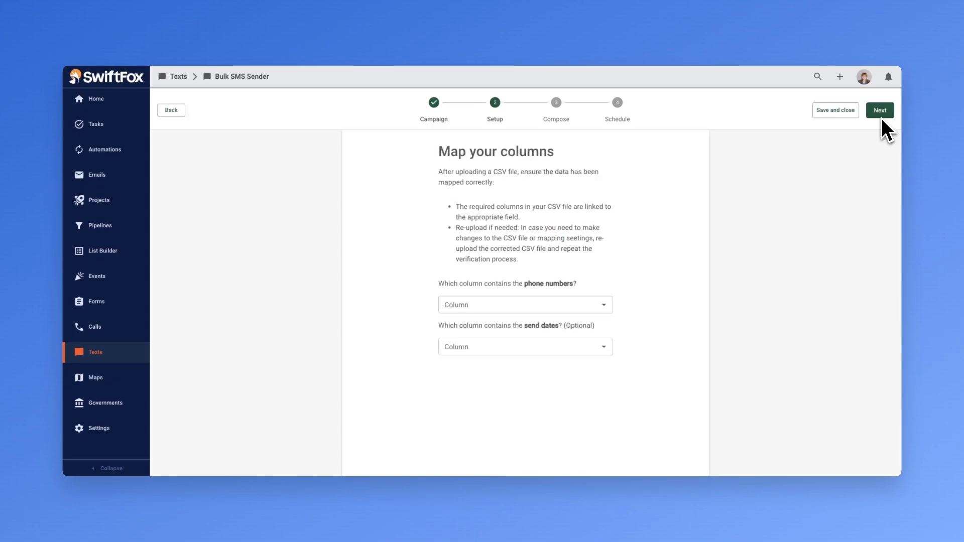
Step: Map the phone numbers to the Phone column and the send dates to the SendOn column
{"action": "left_click", "coordinate": [603, 305]}
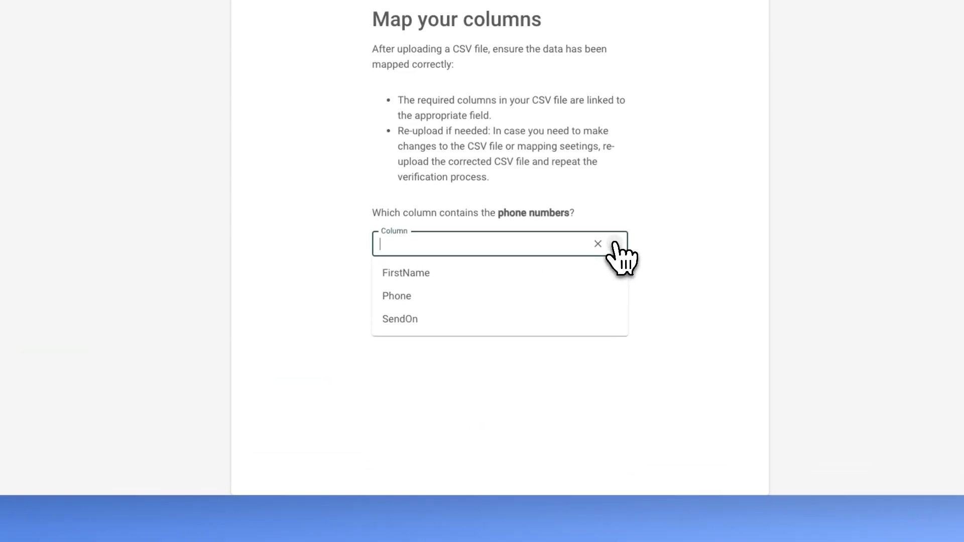
{"action": "left_click", "coordinate": [435, 293]}
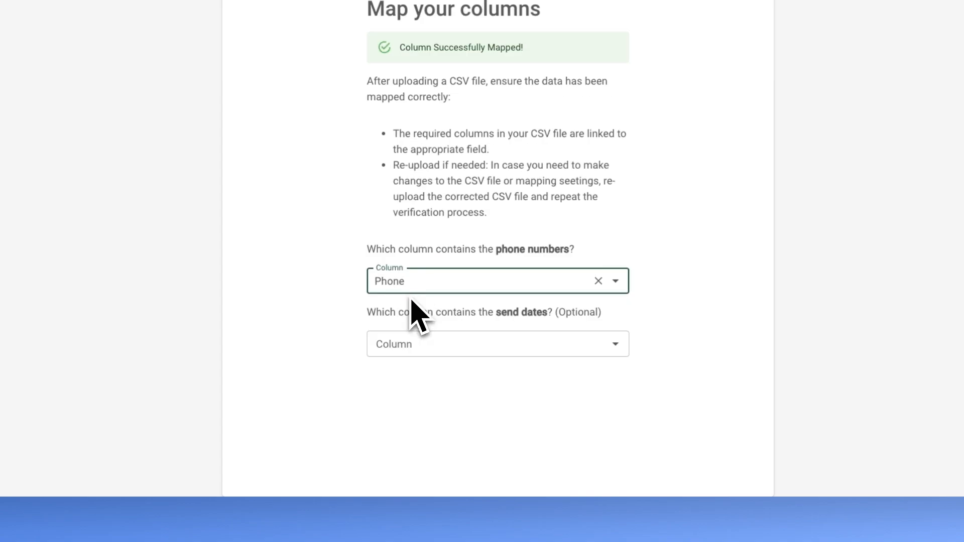
{"action": "left_click", "coordinate": [607, 344]}
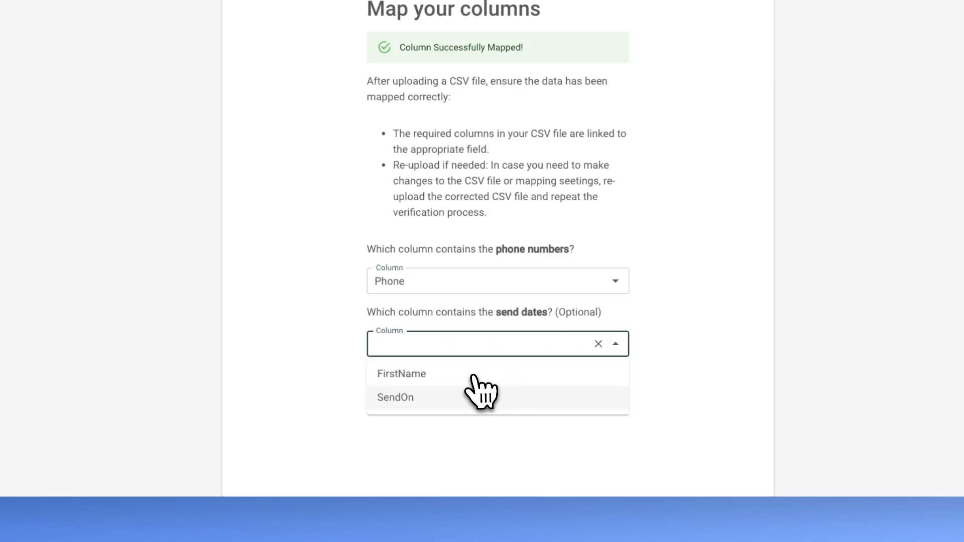
{"action": "left_click", "coordinate": [405, 399]}
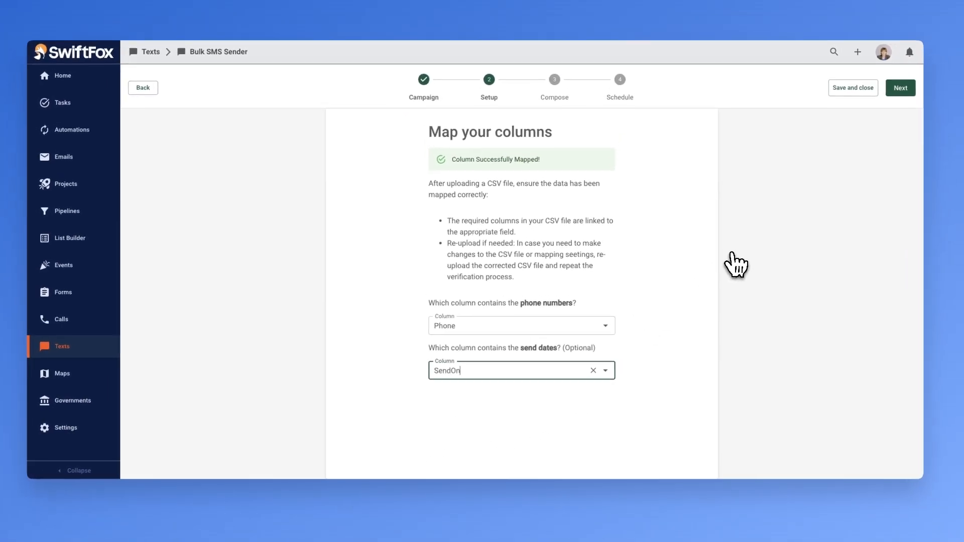
{"action": "left_click", "coordinate": [878, 112]}
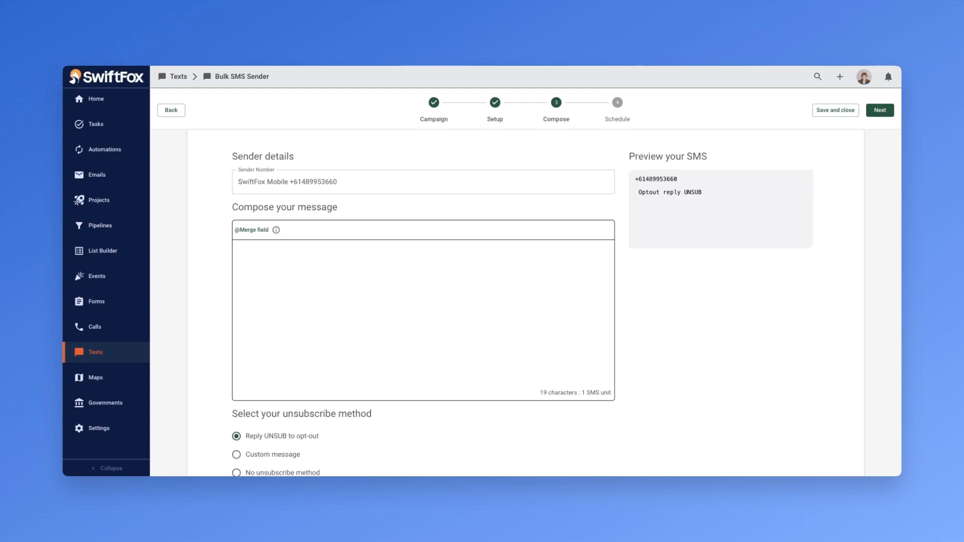
{"action": "left_click", "coordinate": [389, 183]}
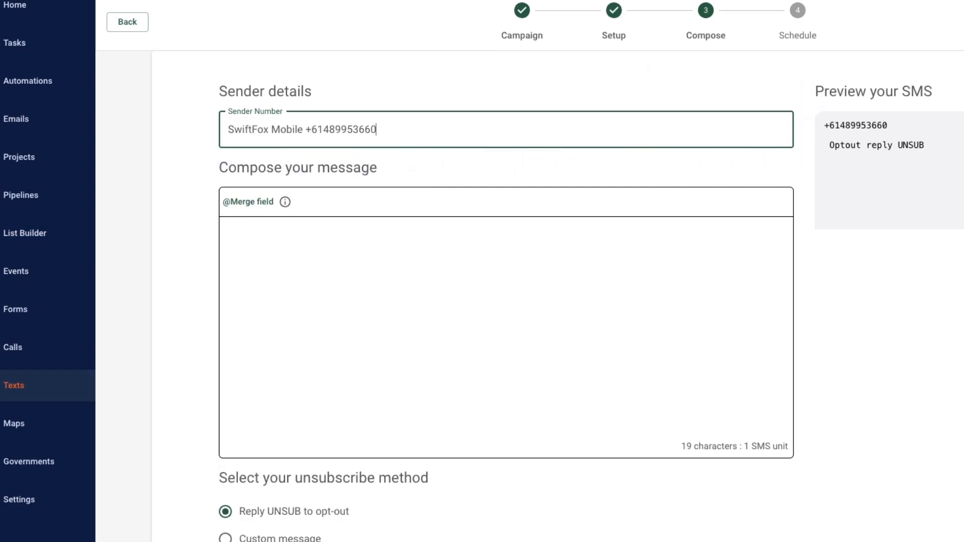
{"action": "left_click", "coordinate": [253, 207]}
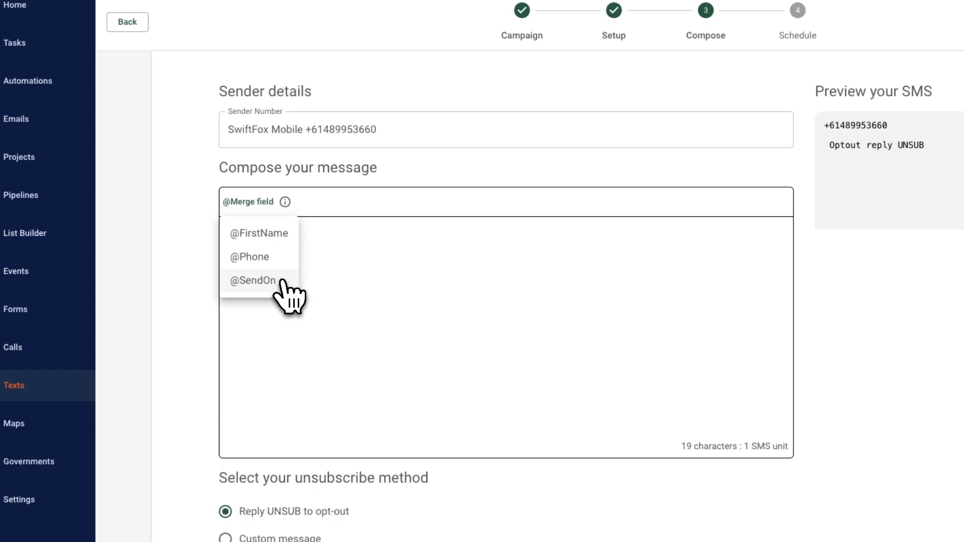
{"action": "left_click", "coordinate": [293, 235]}
{"action": "key", "text": "Return"}
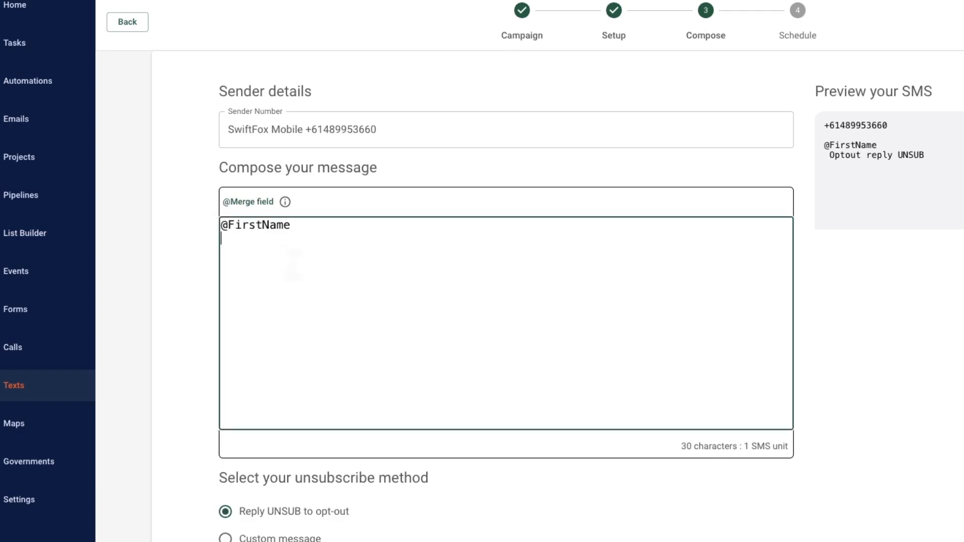
Step: Add the line "This is a friendly reminder of our upcoming event." below the merge field
{"action": "key", "text": "Return"}
{"action": "type", "text": "This is a friendly reminder"}
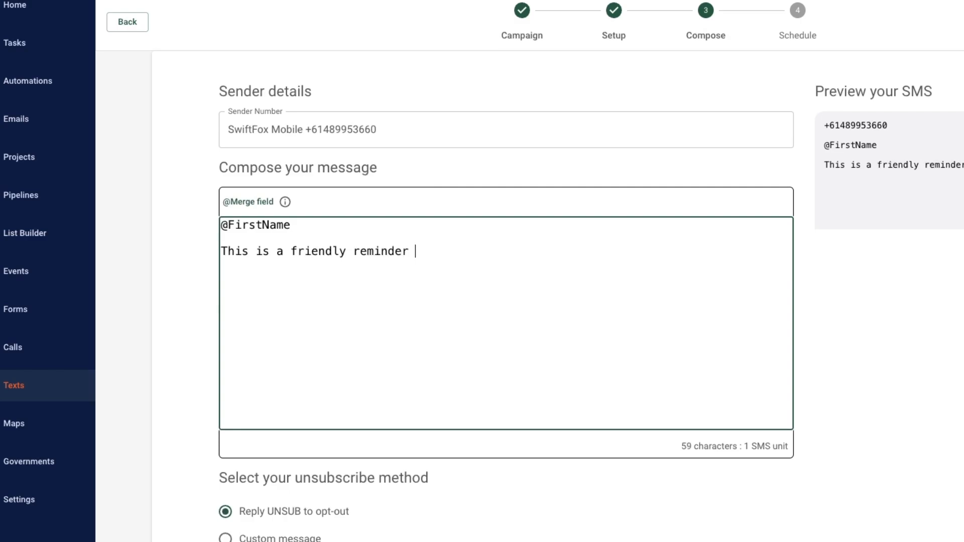
{"action": "type", "text": " of our upcoming "}
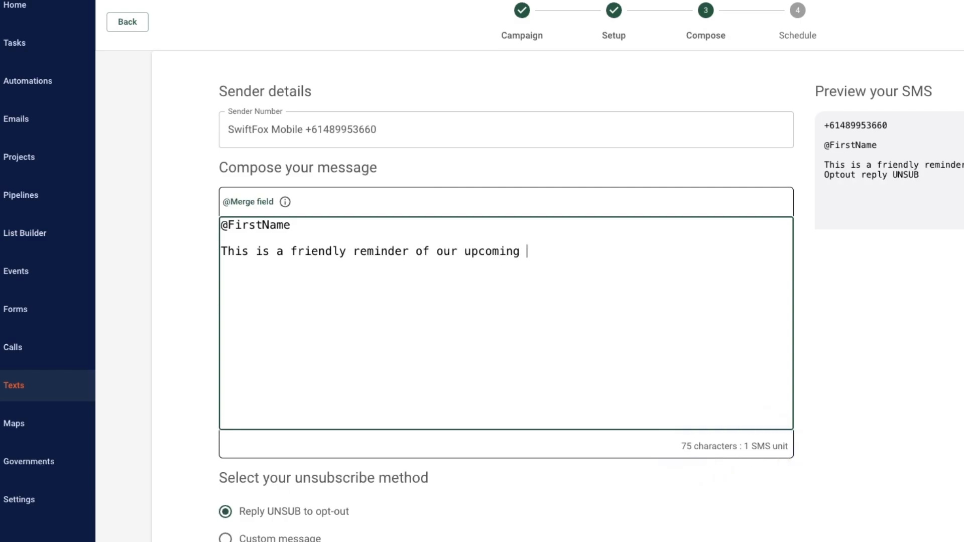
{"action": "type", "text": "event."}
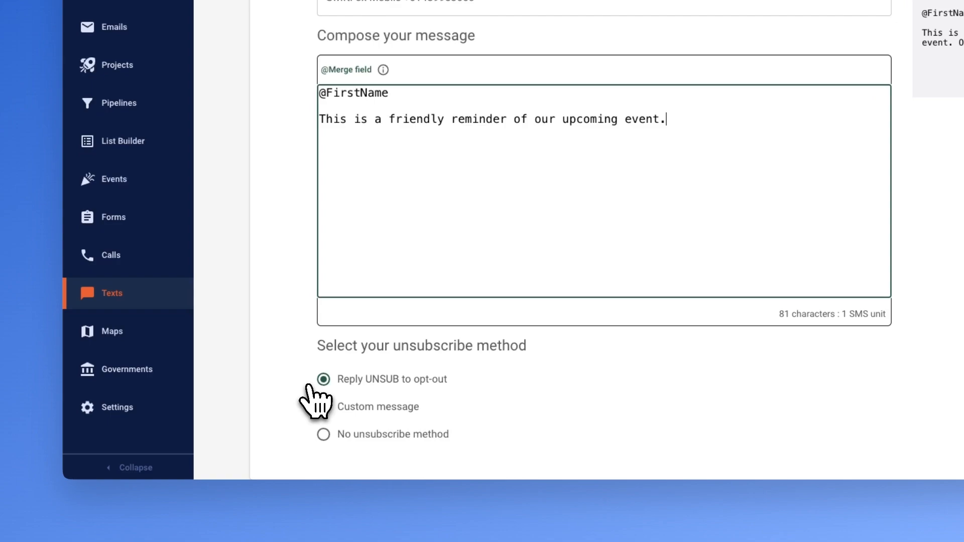
Step: Set the unsubscribe method to Reply UNSUB to opt-out
{"action": "left_click", "coordinate": [321, 407]}
{"action": "scroll", "coordinate": [296, 405], "scroll_direction": "down", "scroll_amount": 3}
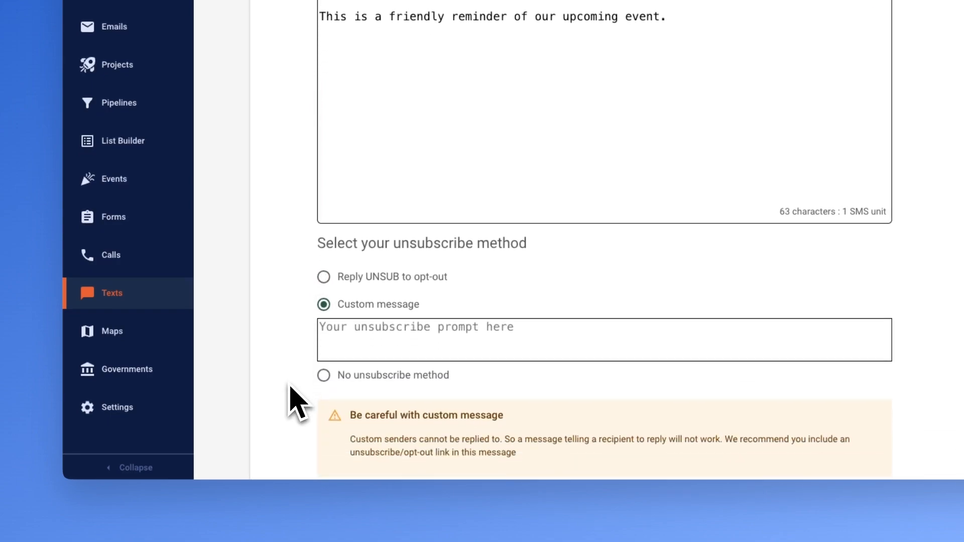
{"action": "left_click", "coordinate": [323, 346]}
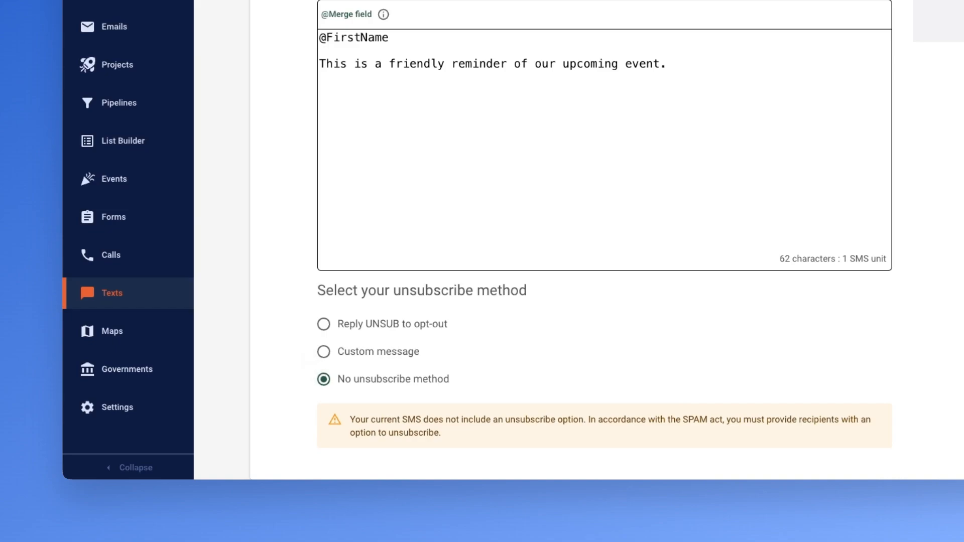
{"action": "left_click", "coordinate": [322, 325]}
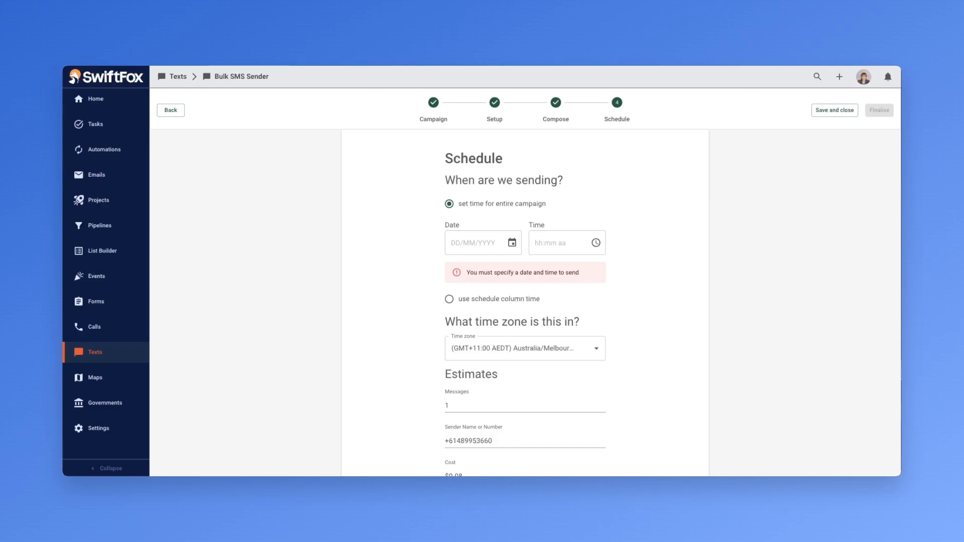
Step: Schedule the entire campaign for 27/11/2024 at 09:00 AM
{"action": "left_click", "coordinate": [512, 243]}
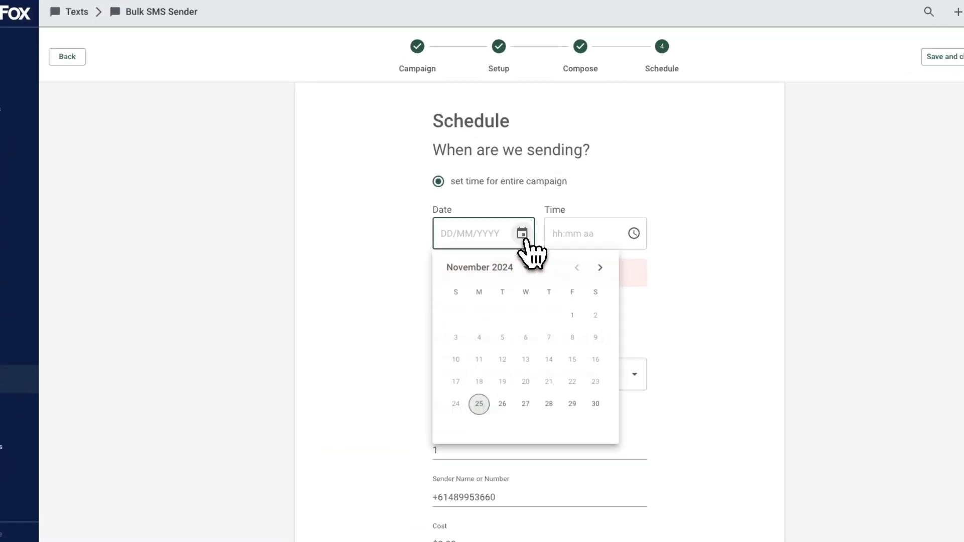
{"action": "left_click", "coordinate": [531, 370]}
{"action": "left_click", "coordinate": [596, 242]}
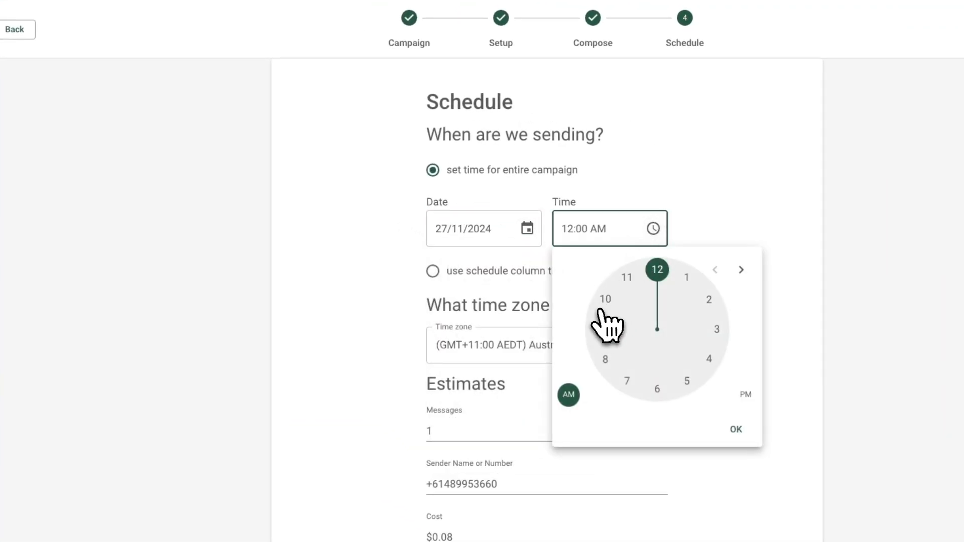
{"action": "left_click", "coordinate": [600, 314]}
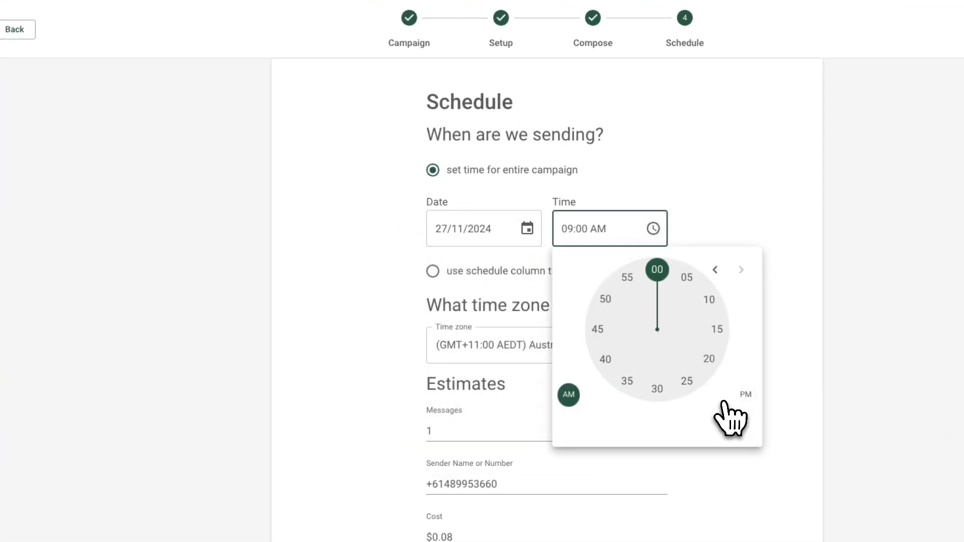
{"action": "left_click", "coordinate": [735, 427]}
Step: Open the time zone selection for the schedule
{"action": "left_click", "coordinate": [654, 346]}
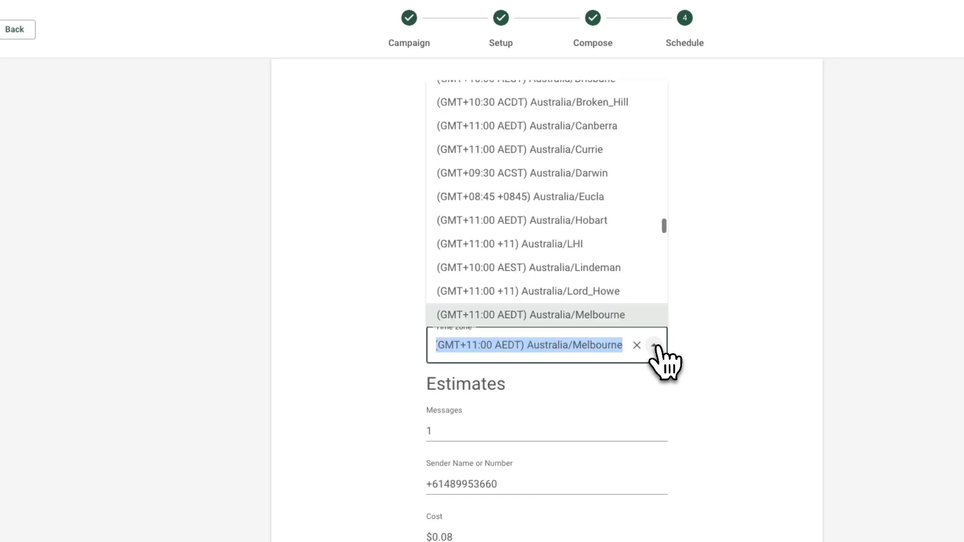